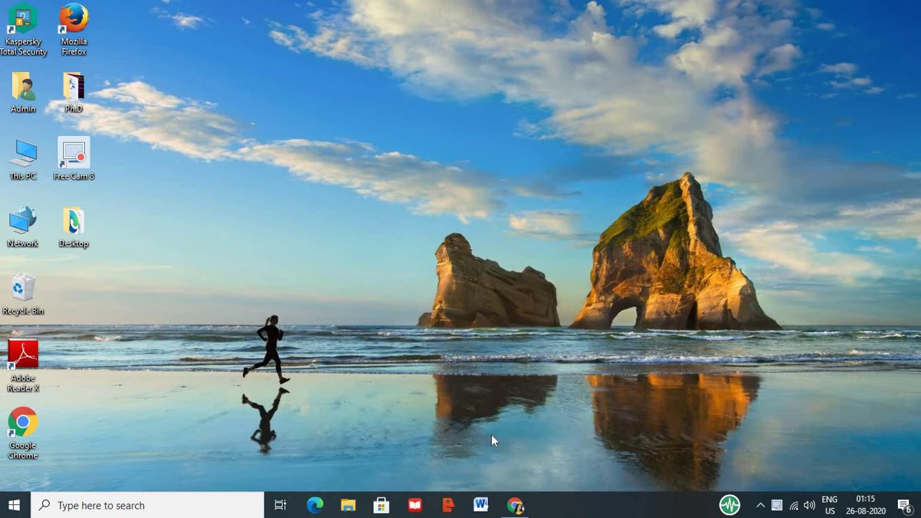
Open Microsoft Word with a blank document, dismiss the activation wizard and maximize the window
{"action": "left_click", "coordinate": [480, 505]}
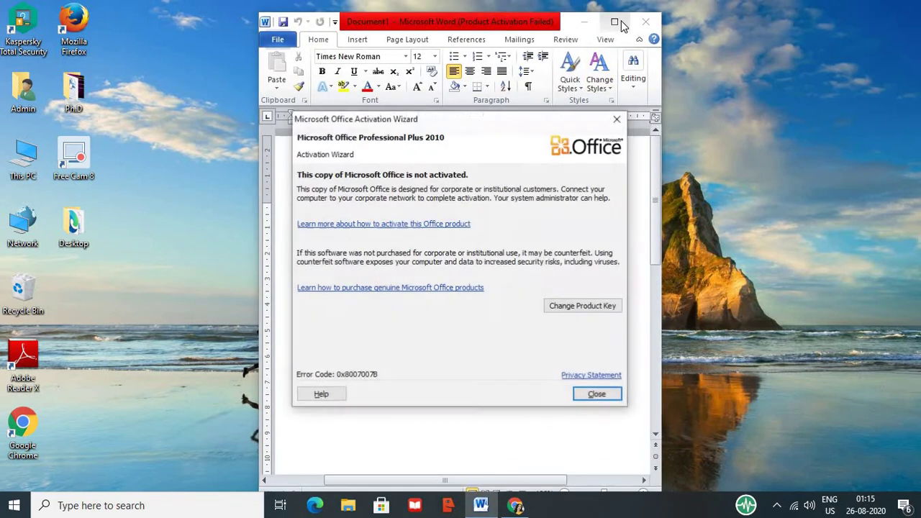
{"action": "left_click", "coordinate": [616, 119]}
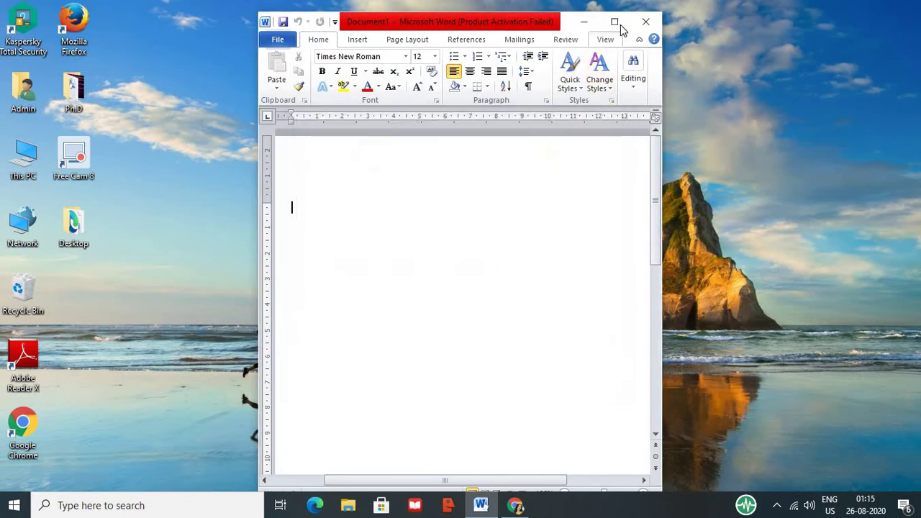
{"action": "left_click", "coordinate": [617, 23]}
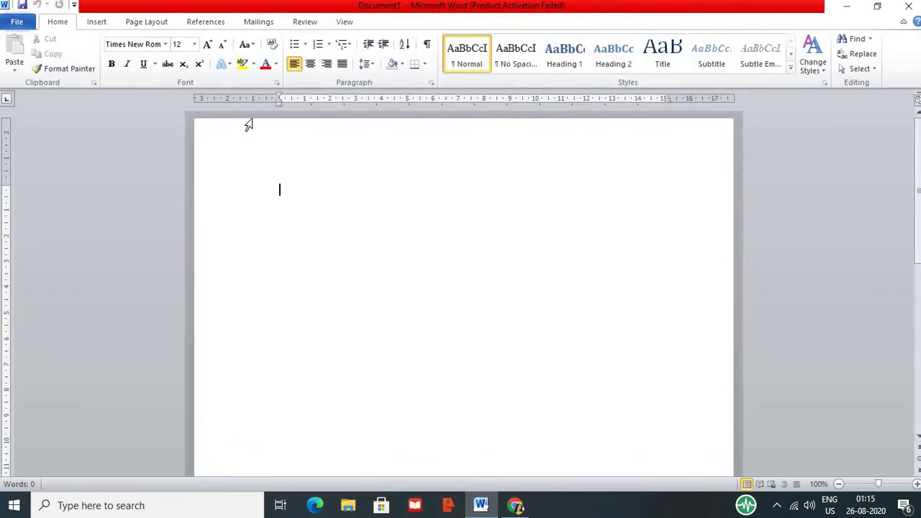
Set the citation and bibliography style to APA Sixth Edition
{"action": "left_click", "coordinate": [206, 23]}
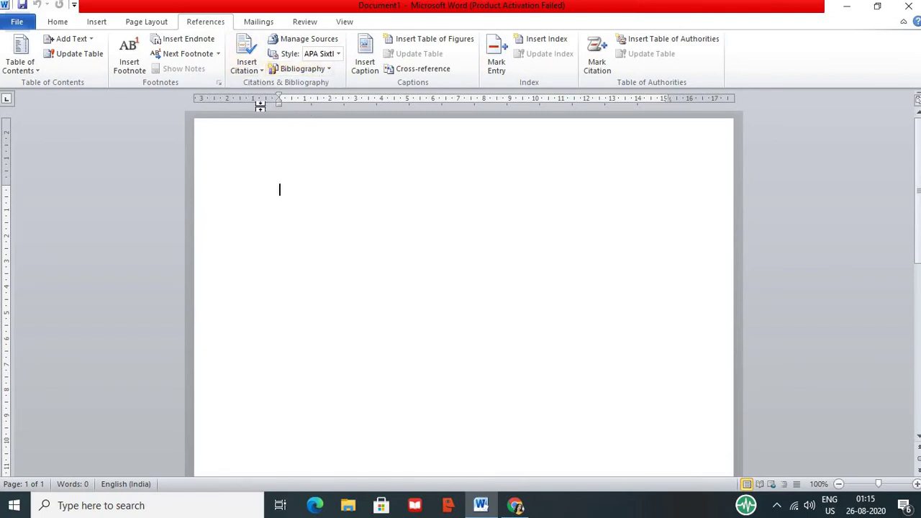
{"action": "left_click", "coordinate": [338, 54]}
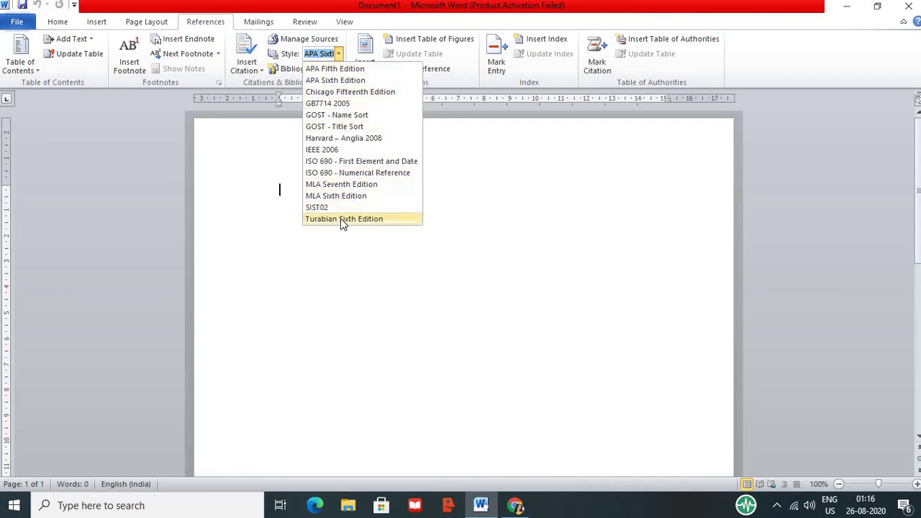
{"action": "left_click", "coordinate": [365, 81]}
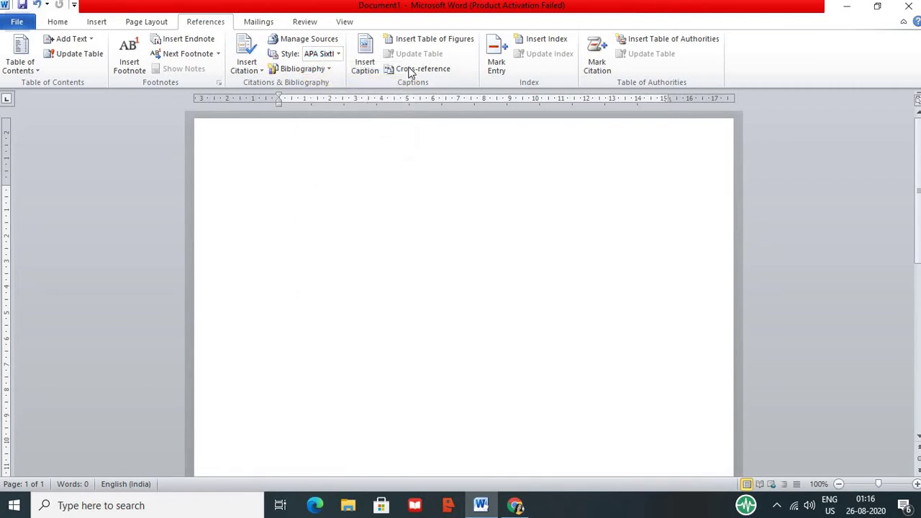
Start a new citation source of type Journal Article and enter the author's name with a capital initial
{"action": "left_click", "coordinate": [250, 73]}
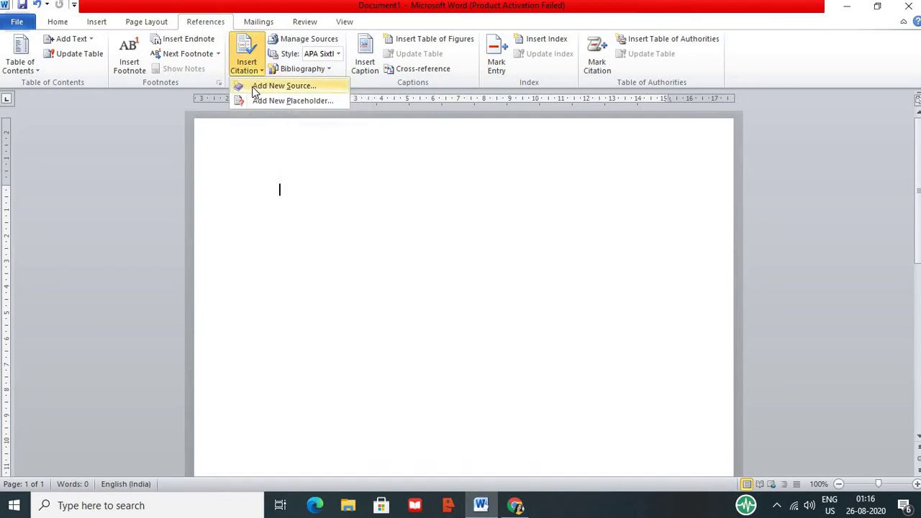
{"action": "left_click", "coordinate": [259, 86]}
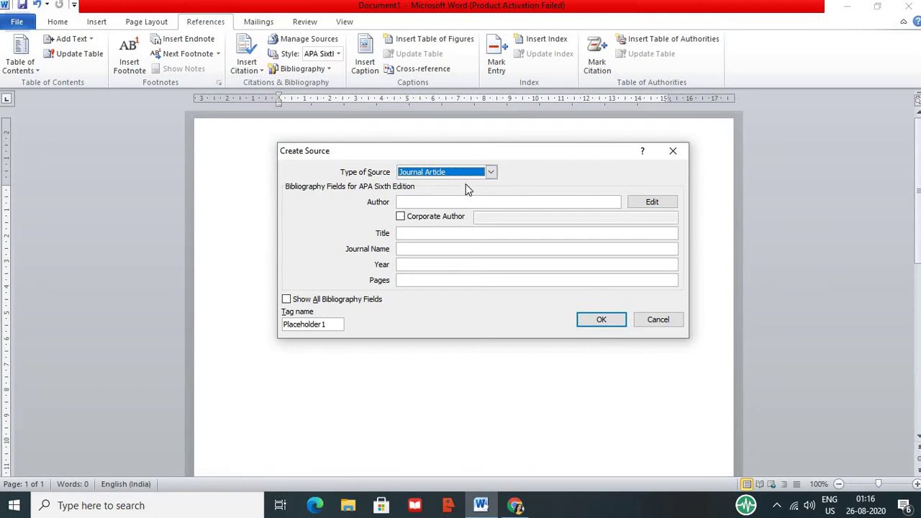
{"action": "left_click", "coordinate": [489, 173]}
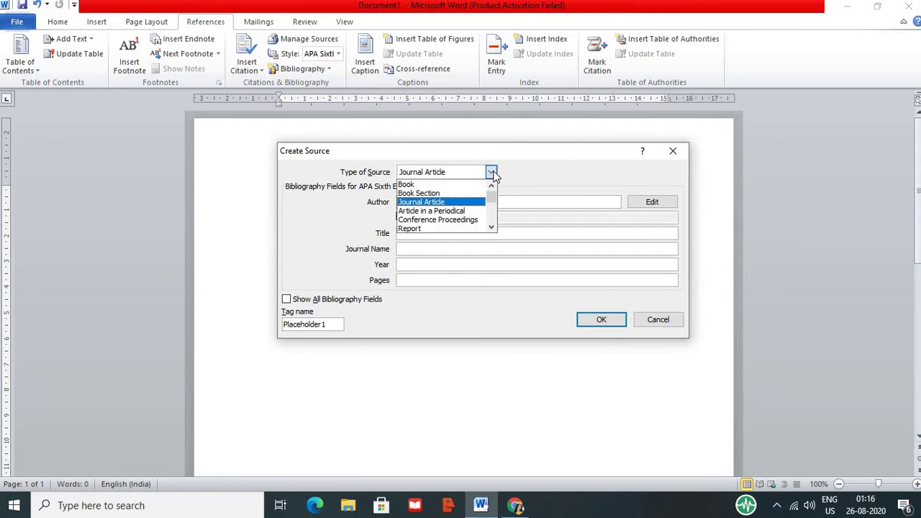
{"action": "left_click", "coordinate": [451, 201]}
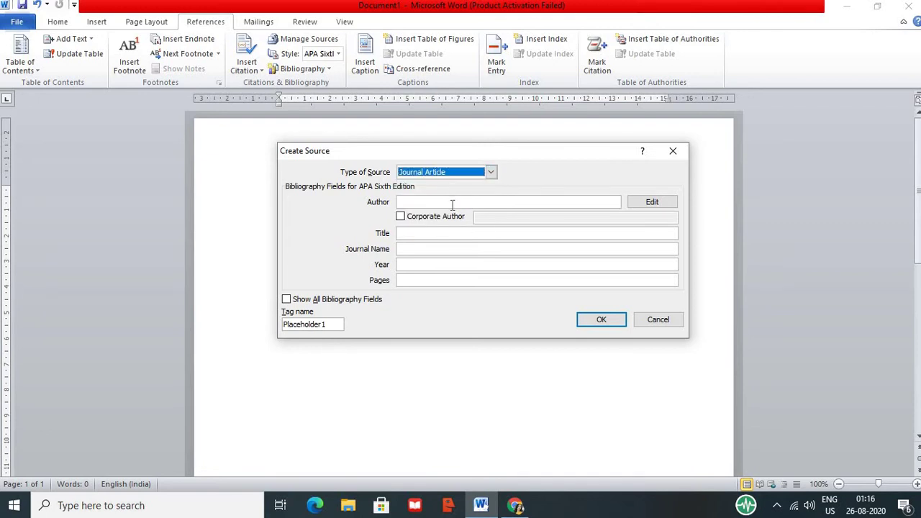
{"action": "left_click", "coordinate": [451, 202]}
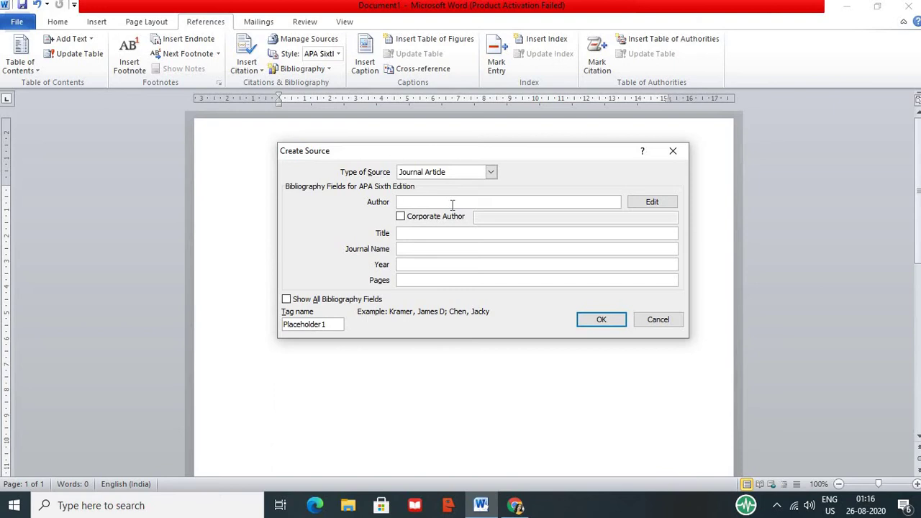
{"action": "type", "text": "kamala"}
{"action": "key", "text": "BackSpace"}
{"action": "key", "text": "BackSpace"}
{"action": "key", "text": "BackSpace"}
{"action": "key", "text": "BackSpace"}
{"action": "key", "text": "BackSpace"}
{"action": "key", "text": "BackSpace"}
{"action": "type", "text": "Kamala"}
Fill in the source's title "My journal", journal name "xxxxxx", year 2019 and pages 5-10
{"action": "left_click", "coordinate": [440, 234]}
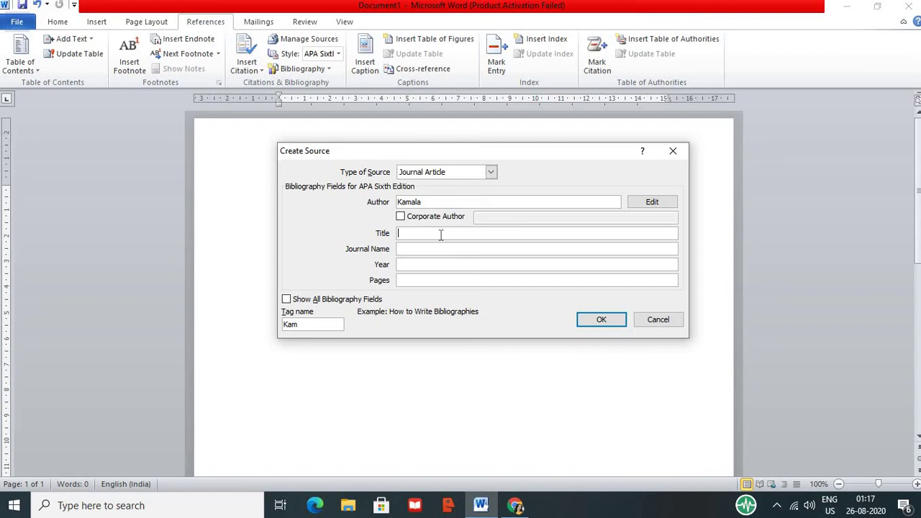
{"action": "type", "text": "My journal"}
{"action": "left_click", "coordinate": [439, 248]}
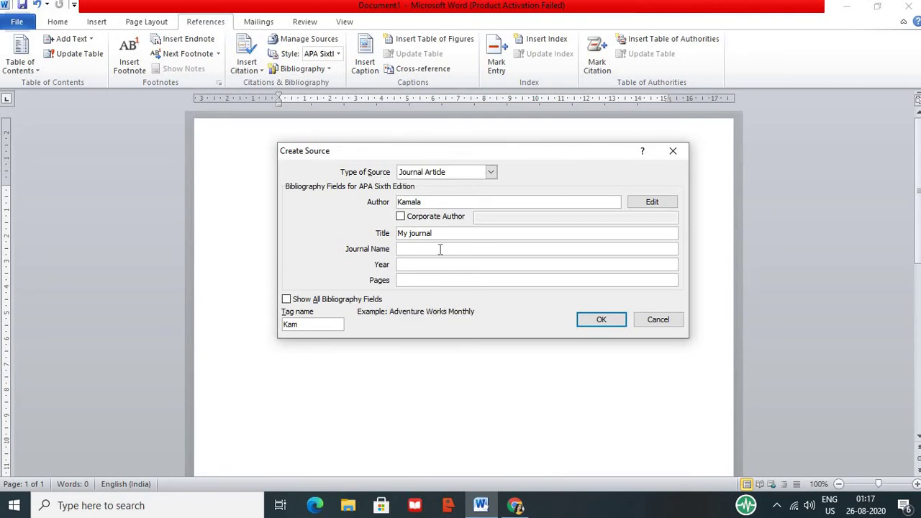
{"action": "type", "text": "xxxxxx"}
{"action": "left_click", "coordinate": [430, 264]}
{"action": "type", "text": "2019"}
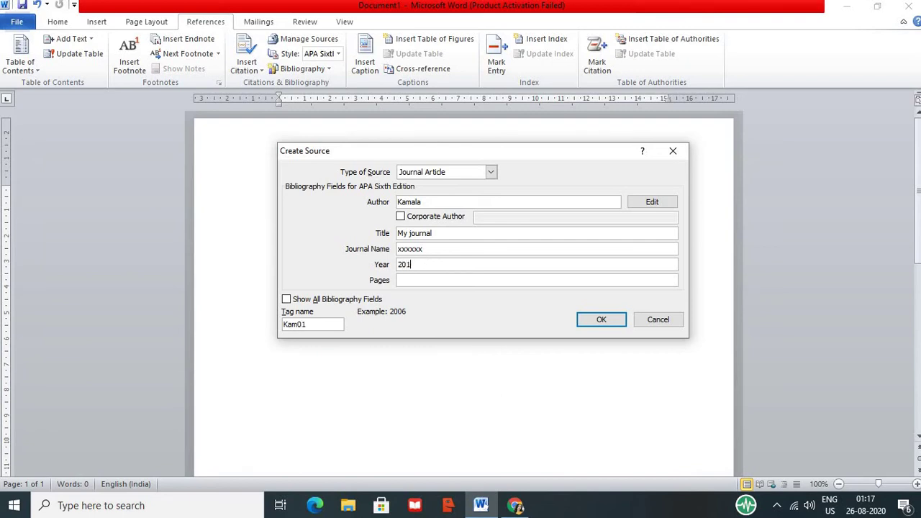
{"action": "left_click", "coordinate": [441, 279]}
{"action": "type", "text": "5-10"}
Show all bibliography fields and enter "xxxxxx" as editor and "xxxxxxxxxx" as publisher
{"action": "left_click", "coordinate": [287, 299]}
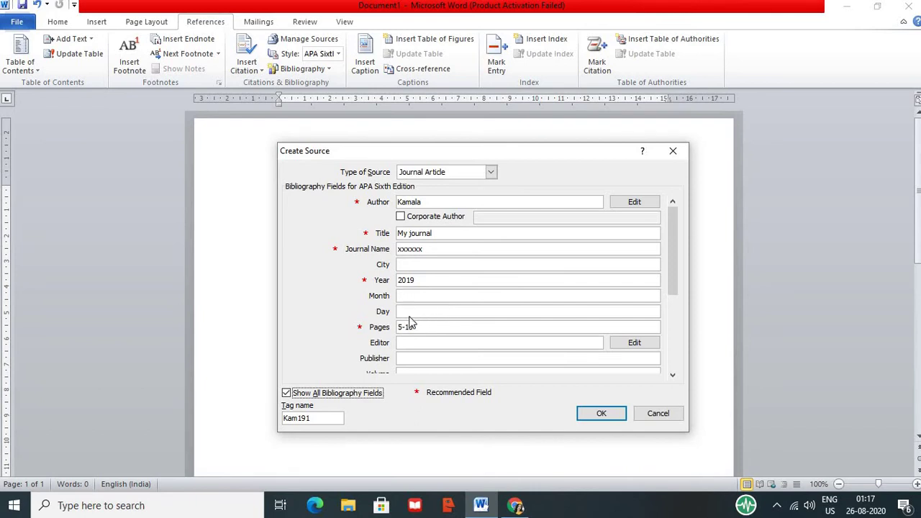
{"action": "left_click", "coordinate": [410, 343]}
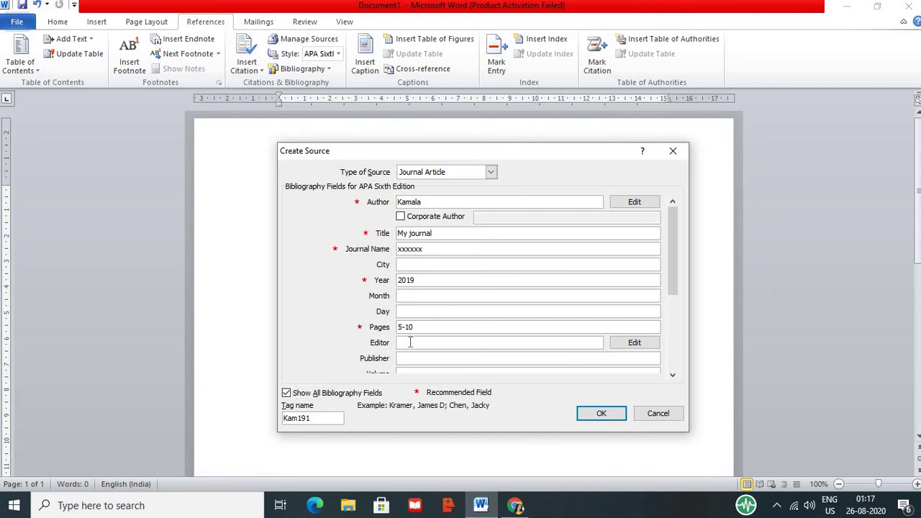
{"action": "type", "text": "xxxxxx"}
{"action": "left_click", "coordinate": [407, 358]}
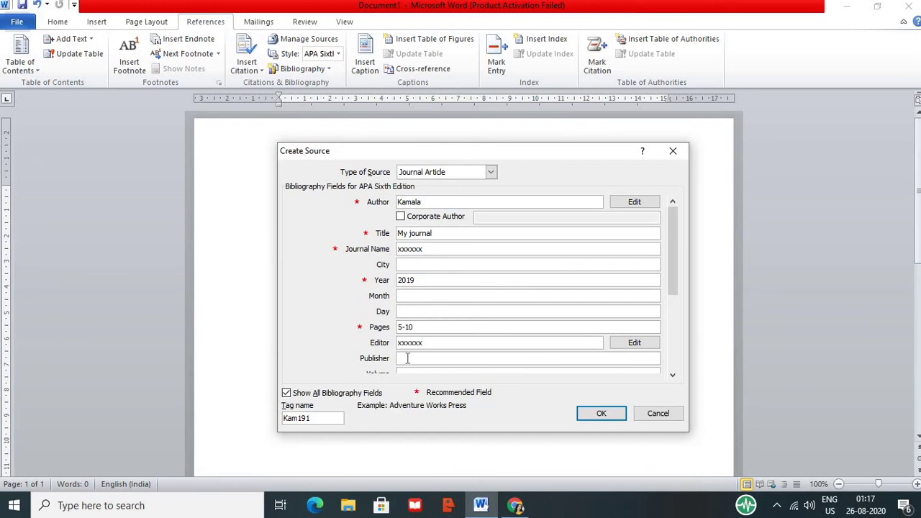
{"action": "type", "text": "xxxxxxxxxxx"}
Set the source's volume to 10 and issue to 2, and insert it as a citation
{"action": "left_click_drag", "start_coordinate": [669, 288], "coordinate": [680, 338]}
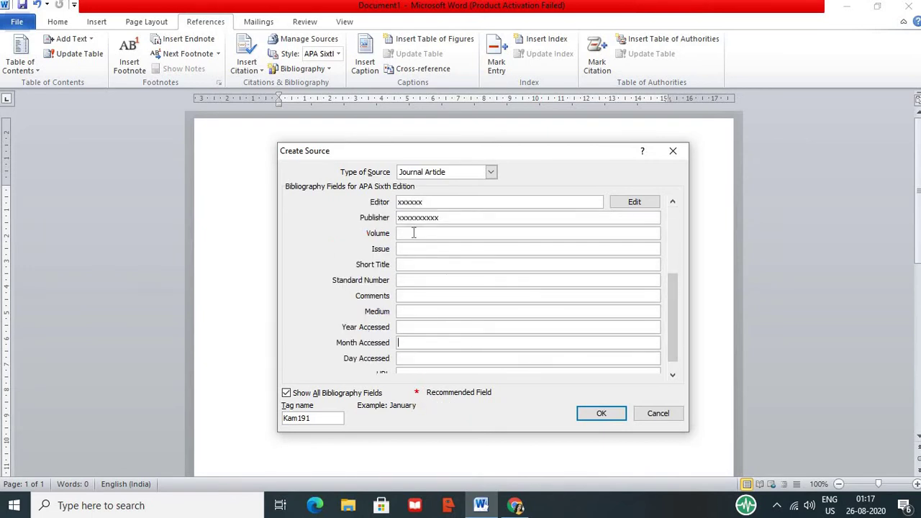
{"action": "left_click", "coordinate": [414, 233]}
{"action": "type", "text": "10"}
{"action": "left_click", "coordinate": [417, 249]}
{"action": "type", "text": "2"}
{"action": "left_click_drag", "start_coordinate": [675, 315], "coordinate": [680, 345]}
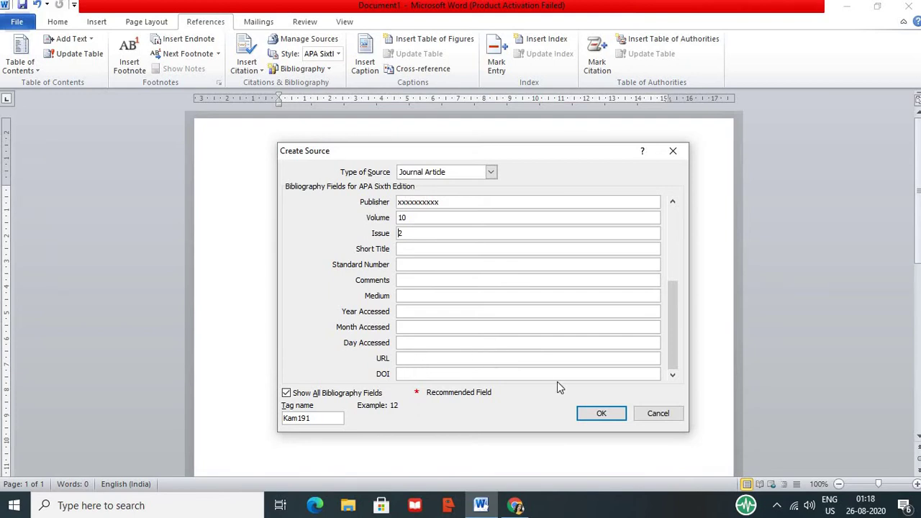
{"action": "left_click", "coordinate": [585, 416]}
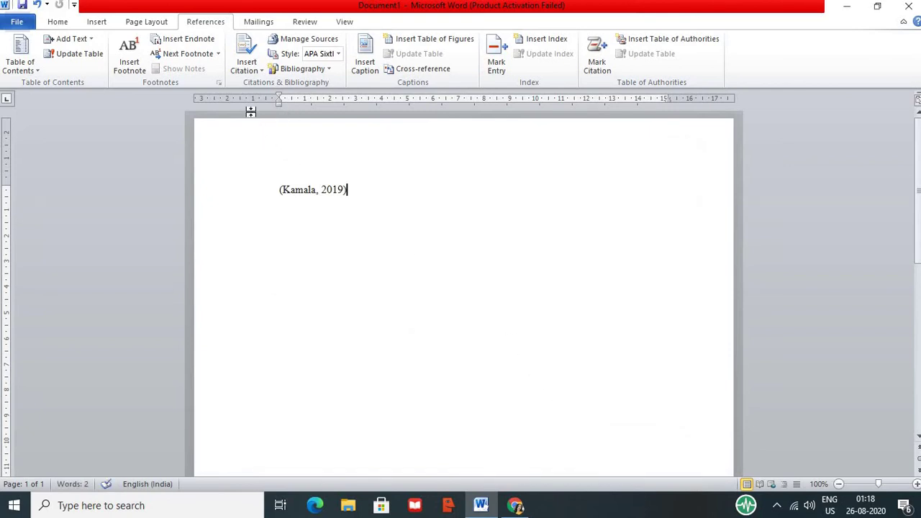
Start a second Journal Article source and enter its author's name
{"action": "left_click", "coordinate": [256, 71]}
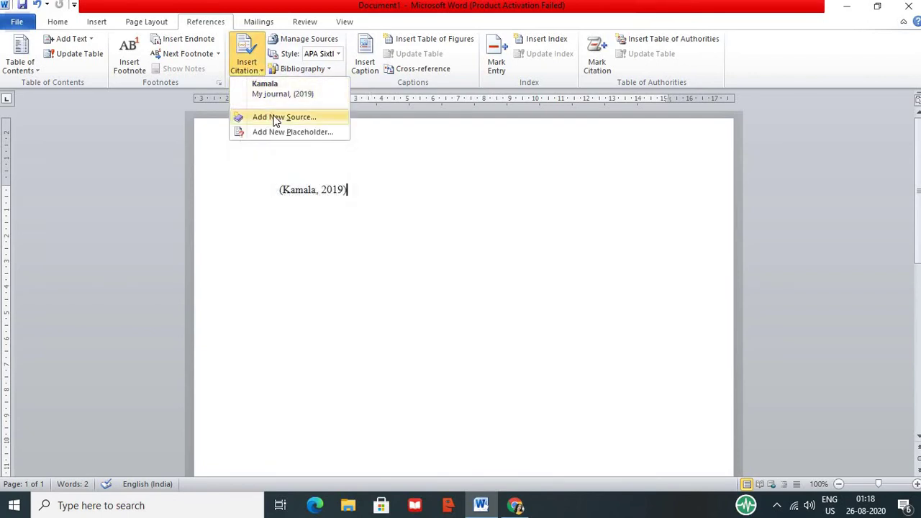
{"action": "left_click", "coordinate": [275, 118]}
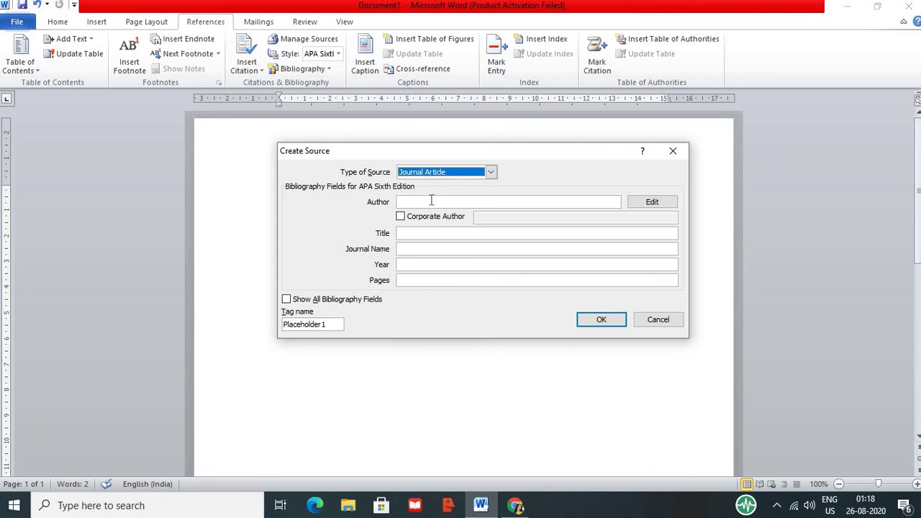
{"action": "left_click", "coordinate": [417, 205]}
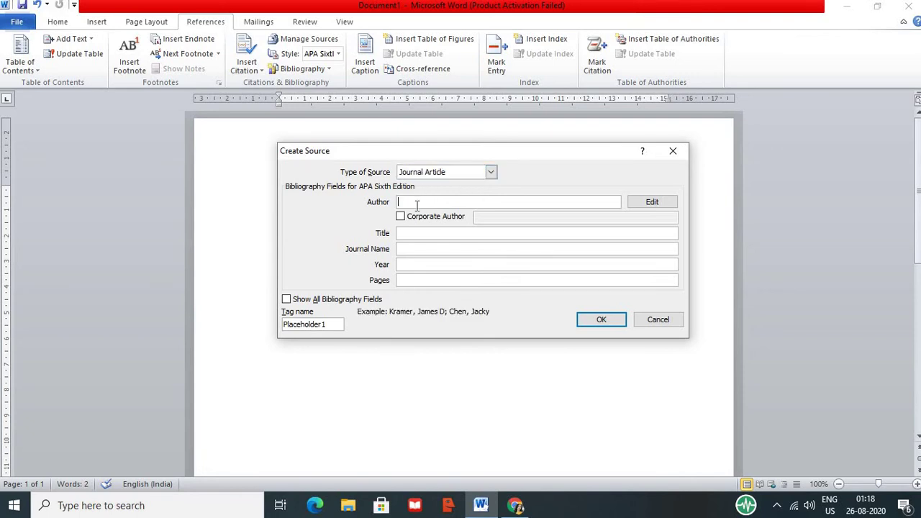
{"action": "type", "text": "Devi"}
Fill in the second source's title "yyyyyyyyyy", journal name "yyyyyyyyyy", year 2018 and pages 30-40
{"action": "left_click", "coordinate": [432, 234]}
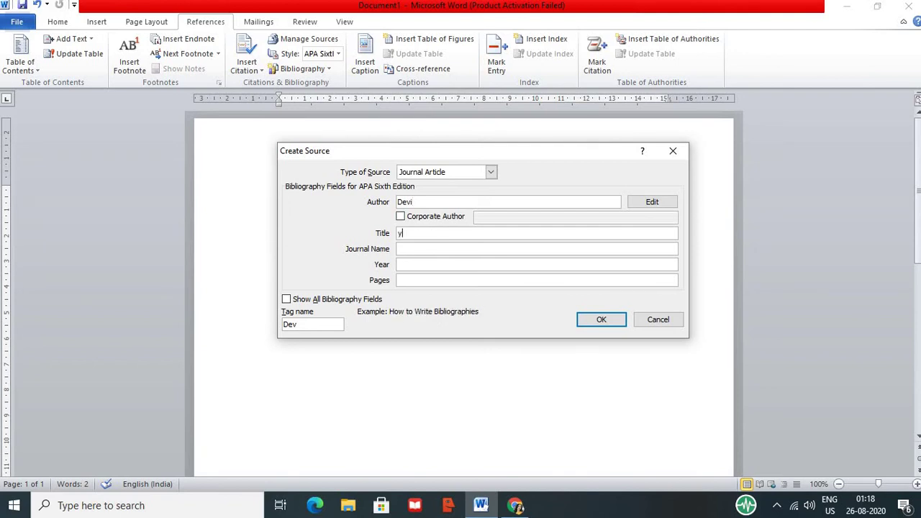
{"action": "type", "text": "yyyyyyyyy"}
{"action": "left_click", "coordinate": [415, 248]}
{"action": "type", "text": "yyyyyyyyyy"}
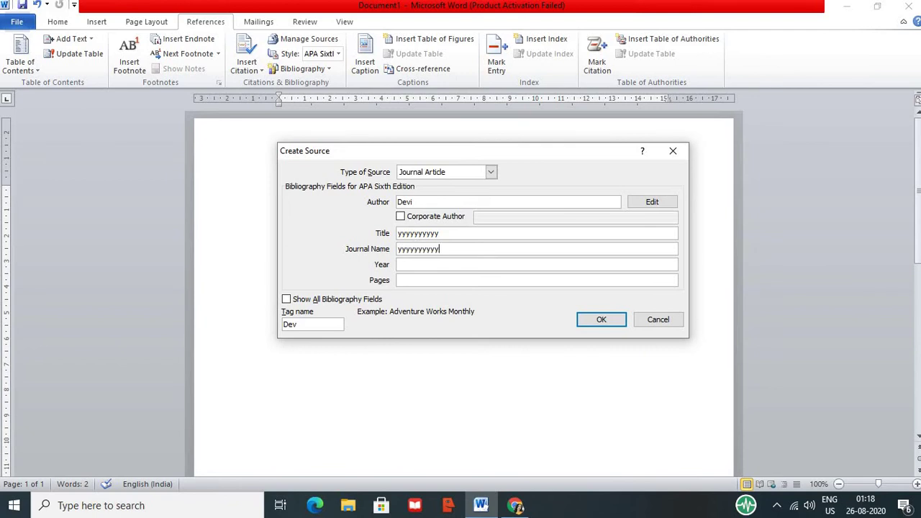
{"action": "left_click", "coordinate": [410, 264]}
{"action": "type", "text": "2018"}
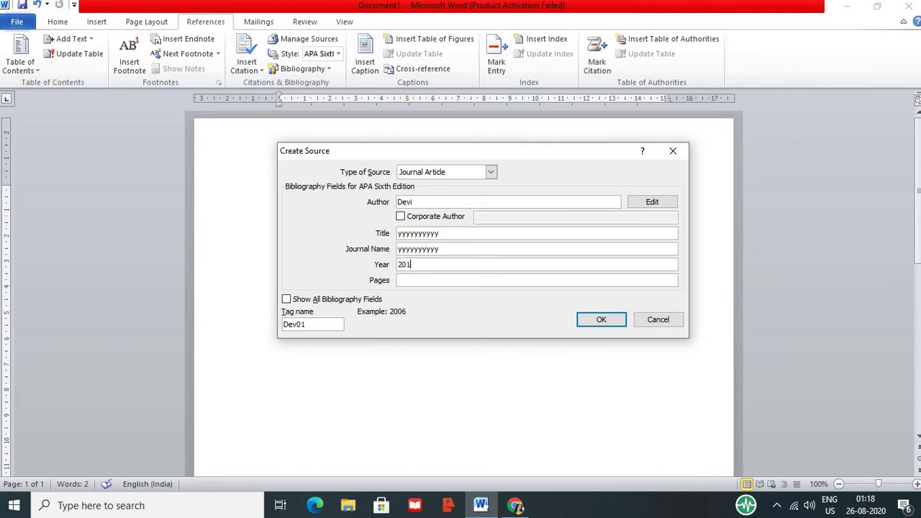
{"action": "left_click", "coordinate": [413, 281]}
{"action": "type", "text": "30-40"}
Show all bibliography fields for the second source and enter editor "yyy" and publisher "yyyyyyyyyy"
{"action": "left_click", "coordinate": [286, 299]}
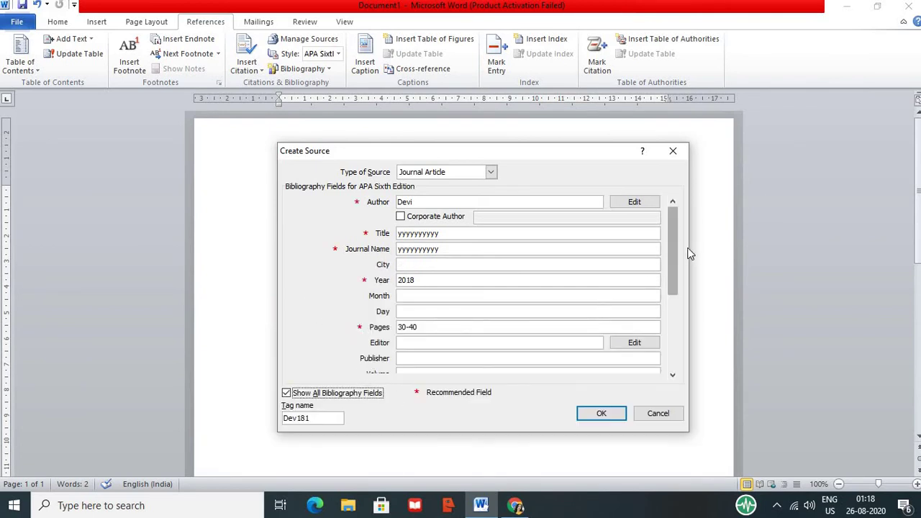
{"action": "left_click_drag", "start_coordinate": [675, 260], "coordinate": [675, 274]}
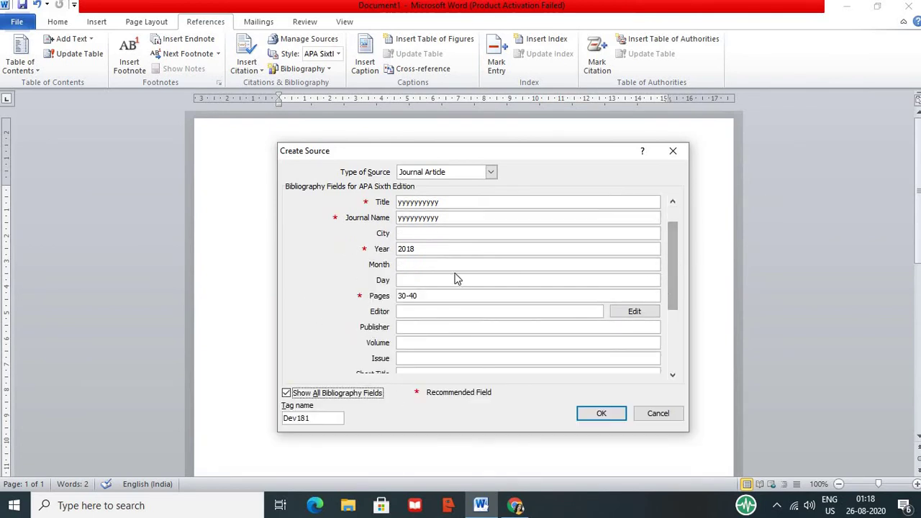
{"action": "left_click", "coordinate": [410, 311]}
{"action": "type", "text": "yyy"}
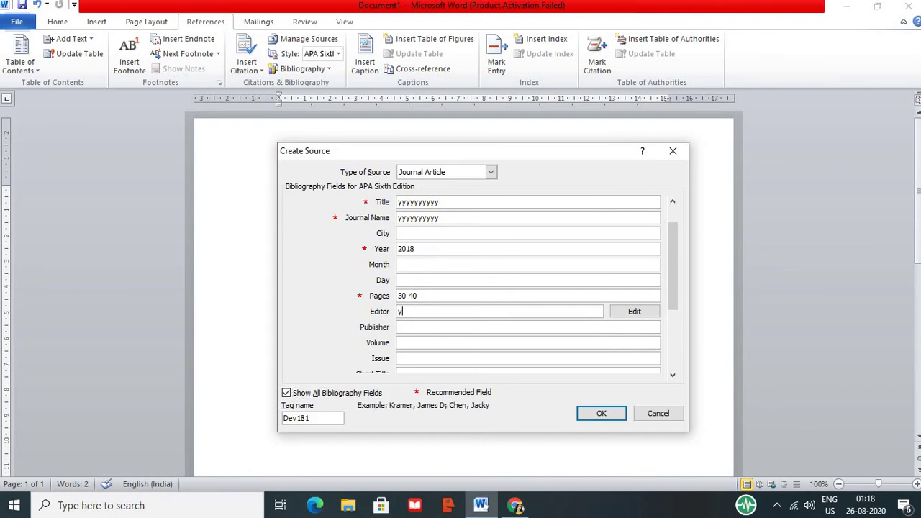
{"action": "left_click", "coordinate": [399, 327]}
{"action": "type", "text": "yyyyyyyyyy"}
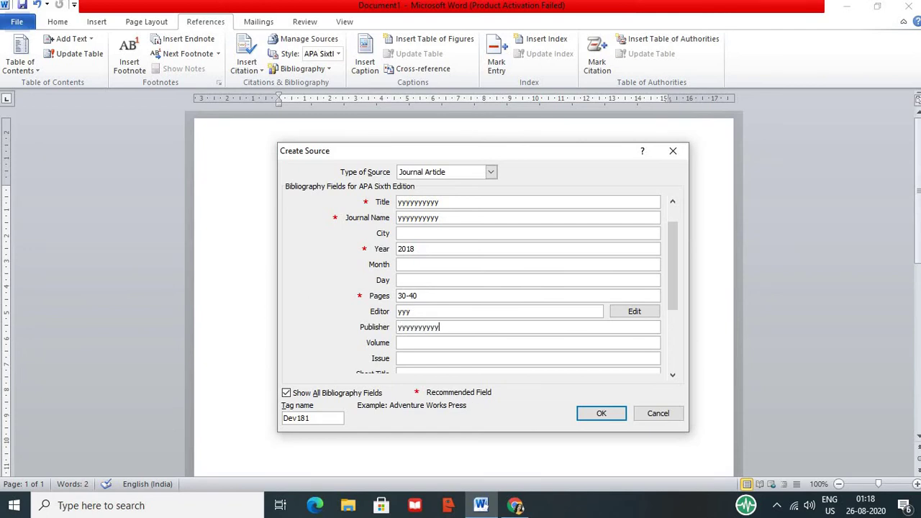
Set the second source's volume to 5 and issue to 2, and insert it as a citation
{"action": "left_click", "coordinate": [404, 341]}
{"action": "type", "text": "5"}
{"action": "left_click", "coordinate": [411, 357]}
{"action": "type", "text": "2"}
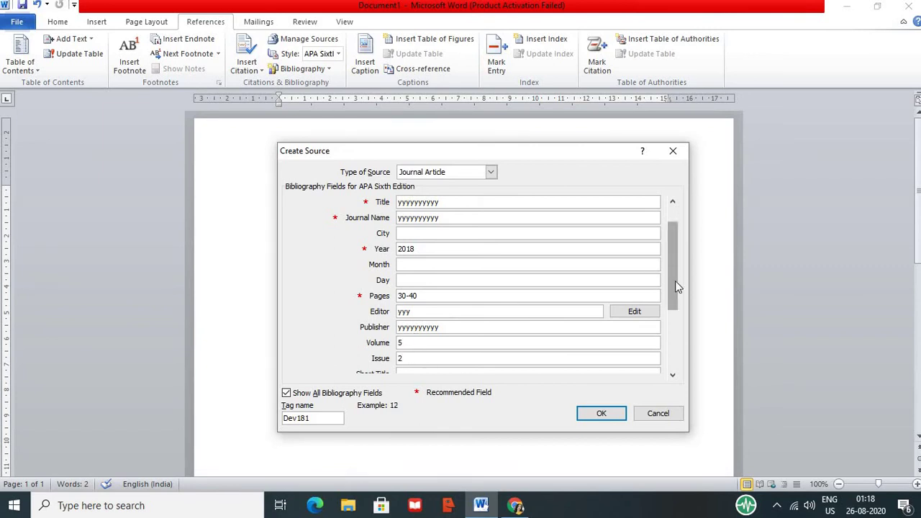
{"action": "left_click_drag", "start_coordinate": [675, 280], "coordinate": [683, 319]}
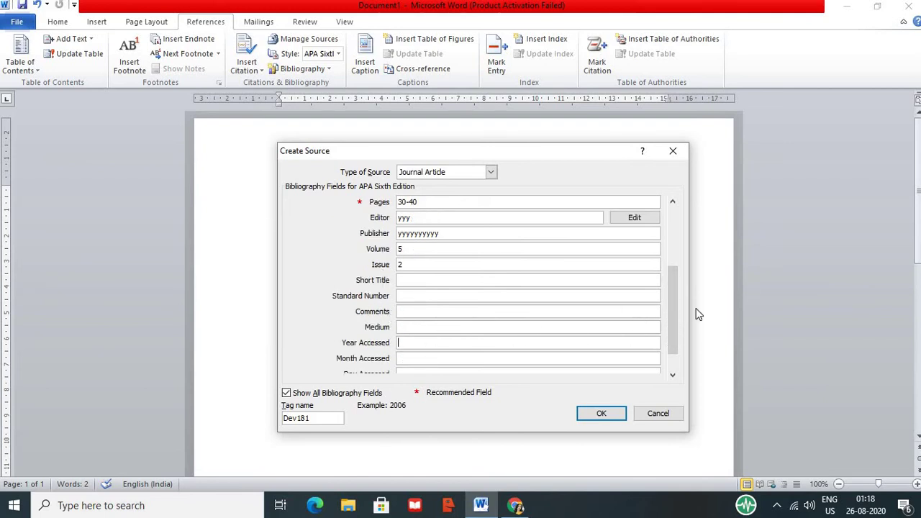
{"action": "scroll", "coordinate": [684, 336], "scroll_direction": "down", "scroll_amount": 1}
{"action": "key", "text": "Tab"}
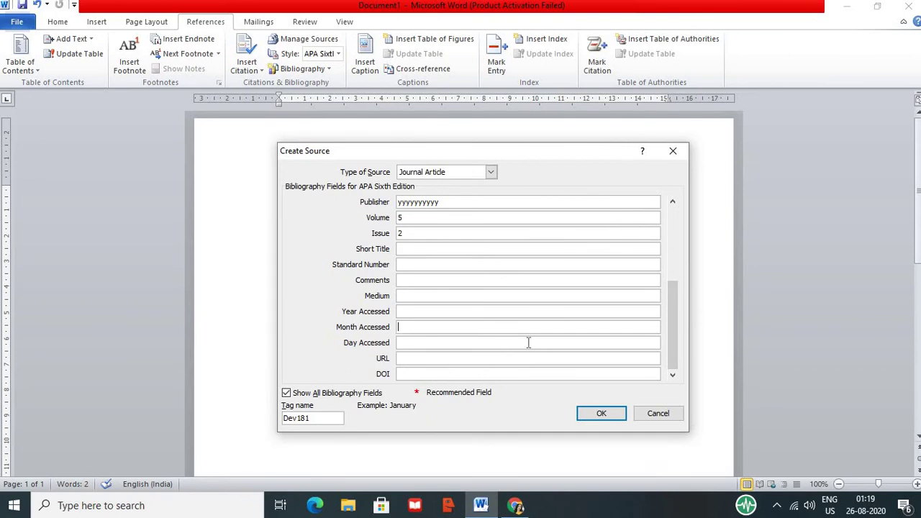
{"action": "left_click", "coordinate": [599, 413]}
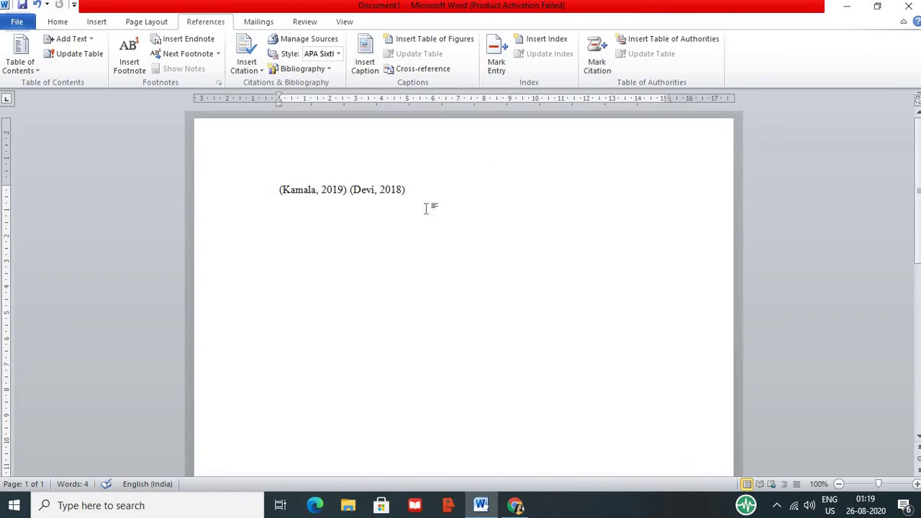
Delete both inserted citations from the page
{"action": "left_click_drag", "start_coordinate": [429, 191], "coordinate": [280, 192]}
{"action": "key", "text": "BackSpace"}
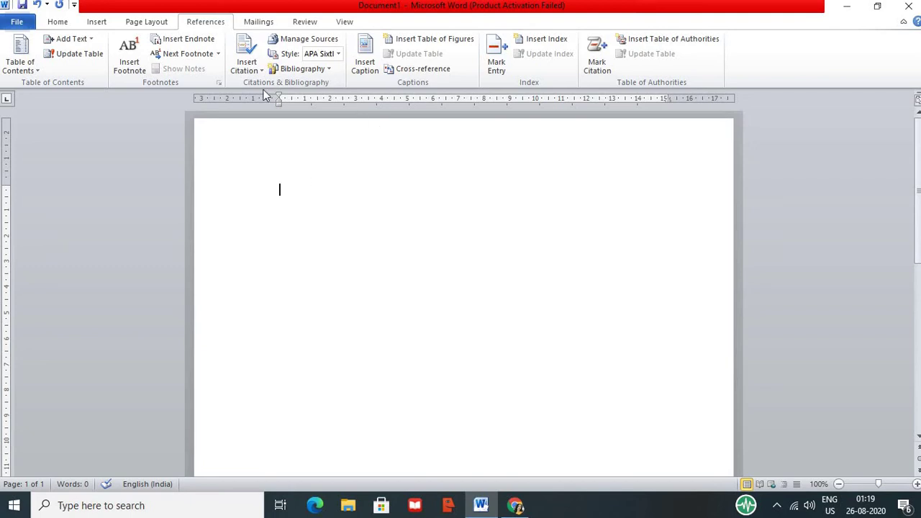
Insert the built-in Bibliography with its heading on the empty page and place the cursor below it
{"action": "left_click", "coordinate": [329, 69]}
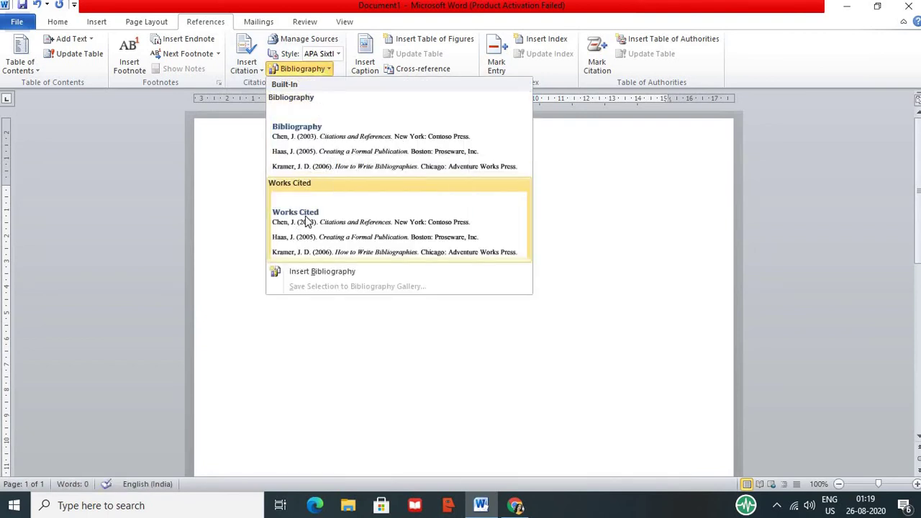
{"action": "left_click", "coordinate": [314, 146]}
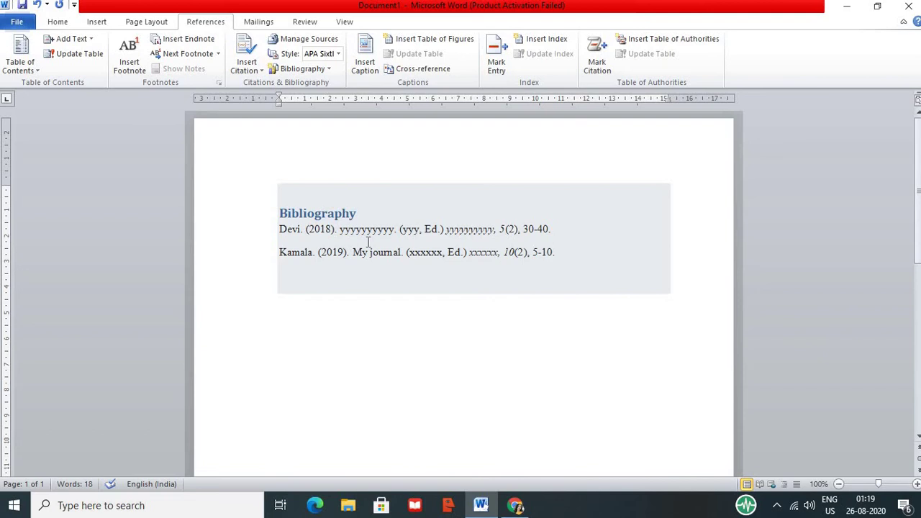
{"action": "left_click", "coordinate": [454, 343]}
{"action": "left_click", "coordinate": [335, 267]}
{"action": "left_click", "coordinate": [465, 319]}
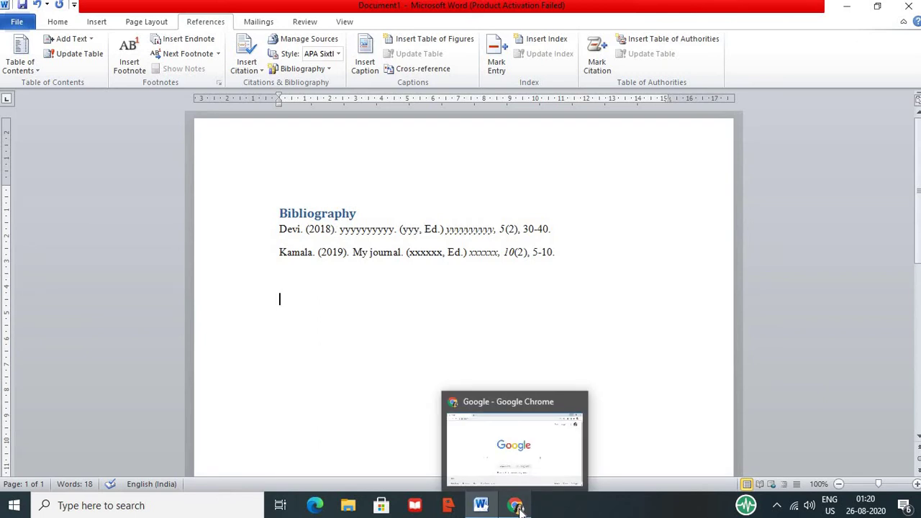
Switch to Google Chrome and search Google for "apa citation"
{"action": "left_click", "coordinate": [518, 505]}
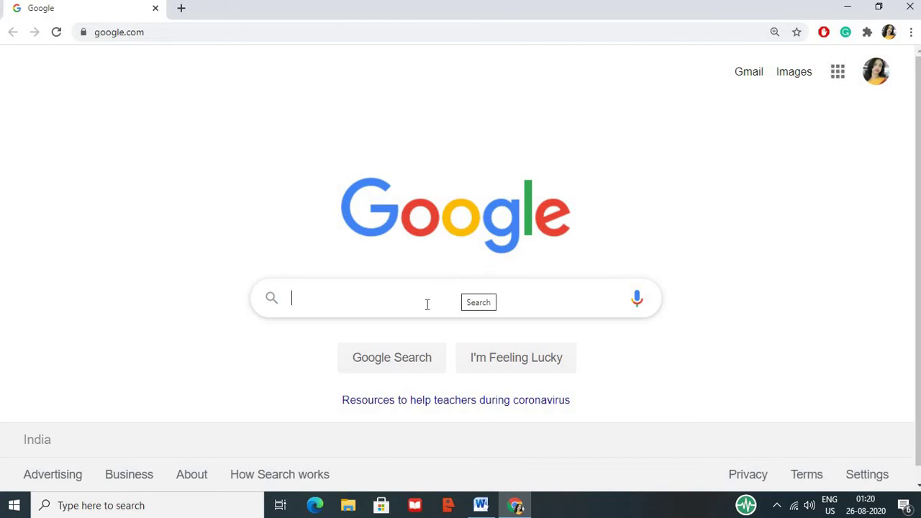
{"action": "left_click", "coordinate": [323, 292]}
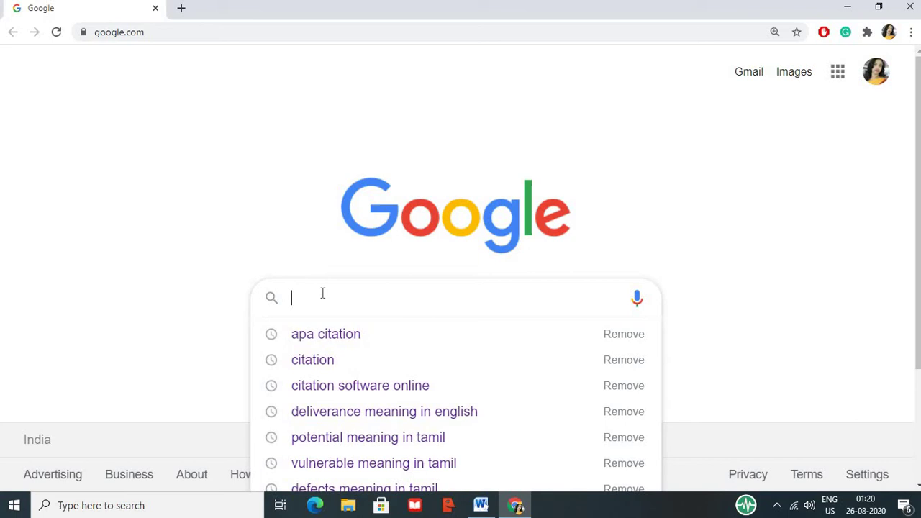
{"action": "type", "text": "apa"}
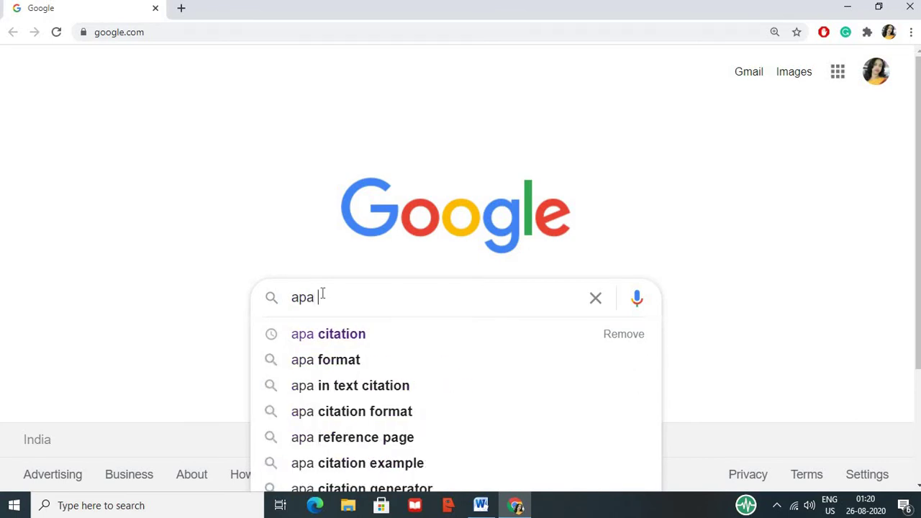
{"action": "left_click", "coordinate": [331, 336]}
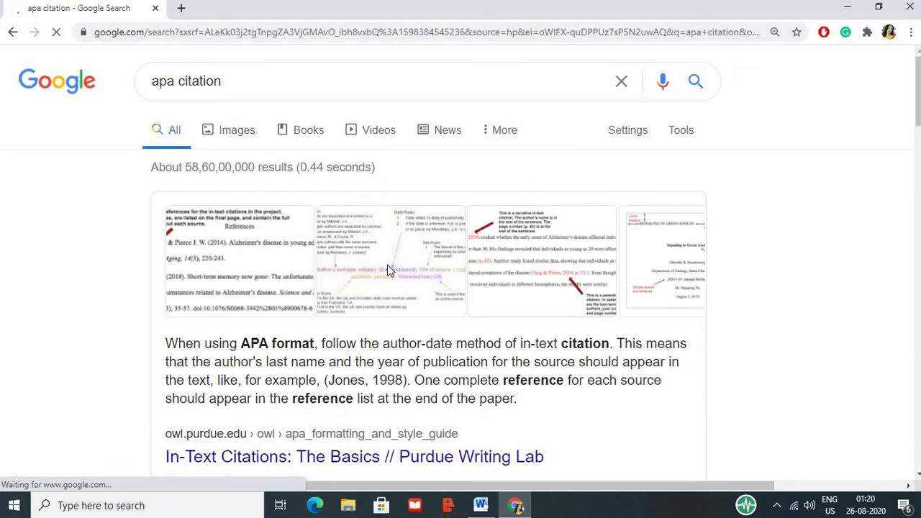
Open Scribbr's free APA Citation Generator from the search results
{"action": "scroll", "coordinate": [387, 270], "scroll_direction": "down", "scroll_amount": 1}
{"action": "scroll", "coordinate": [386, 269], "scroll_direction": "down", "scroll_amount": 10}
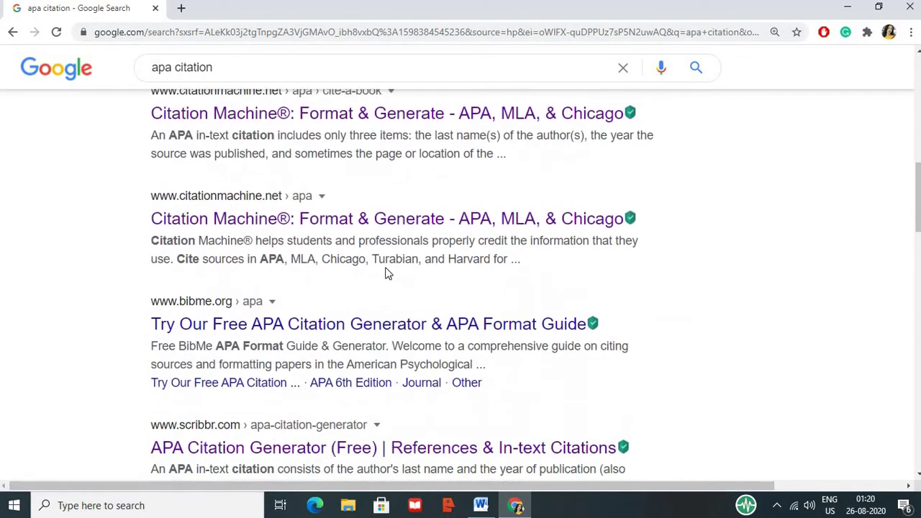
{"action": "scroll", "coordinate": [383, 278], "scroll_direction": "down", "scroll_amount": 2}
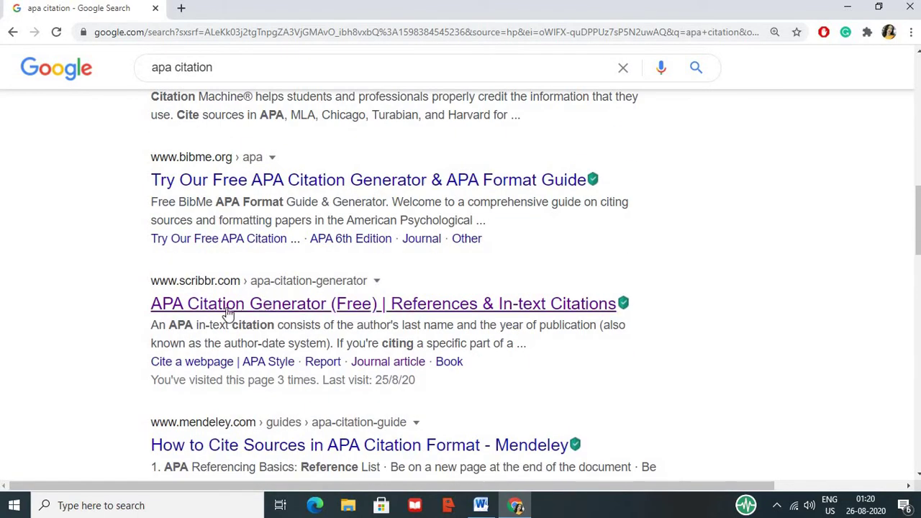
{"action": "left_click", "coordinate": [228, 309]}
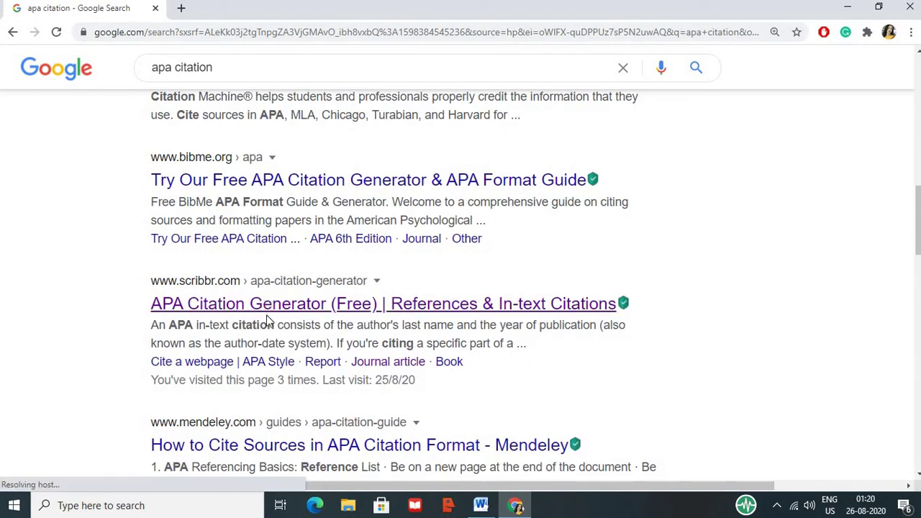
{"action": "left_click", "coordinate": [362, 312]}
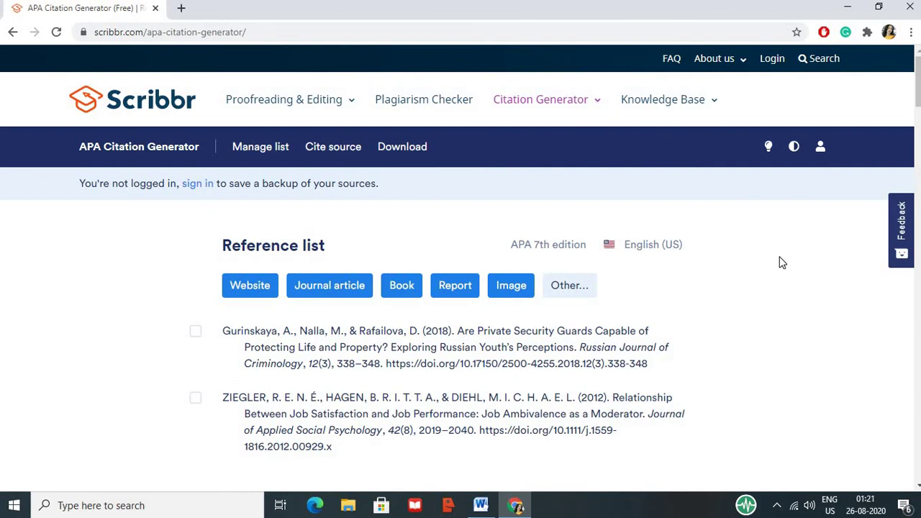
Start a new journal article citation and search the article titles for "private job security"
{"action": "left_click", "coordinate": [328, 286]}
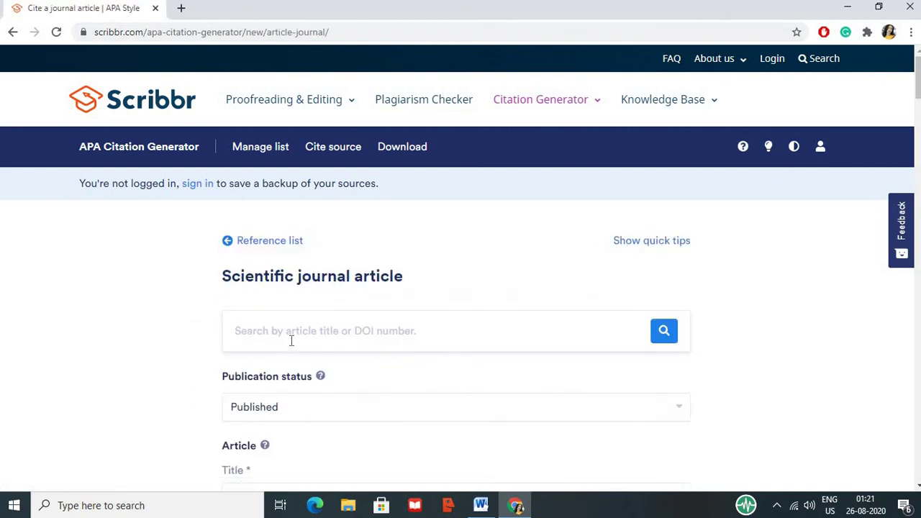
{"action": "left_click", "coordinate": [299, 331]}
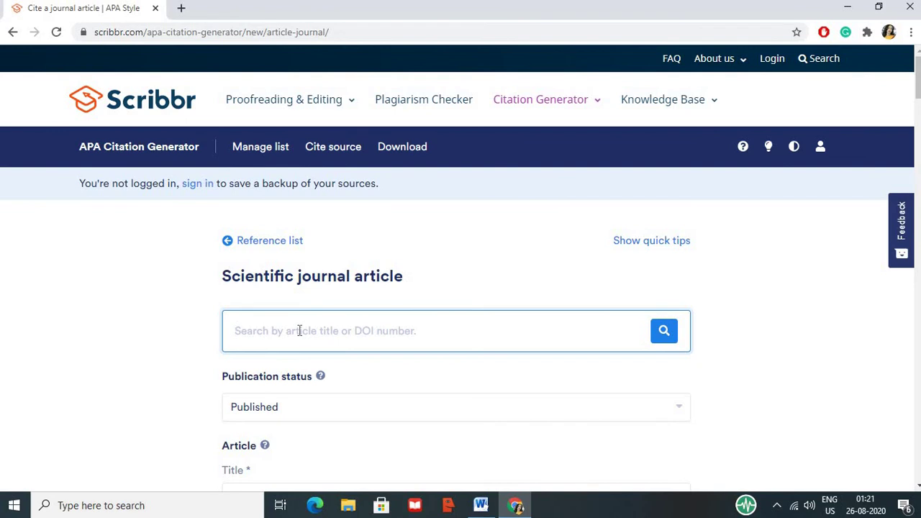
{"action": "type", "text": "pr"}
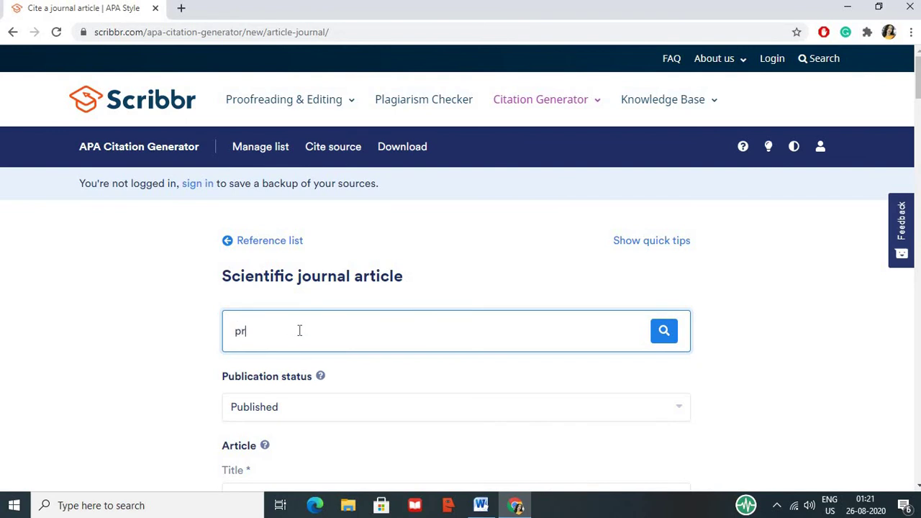
{"action": "type", "text": "ivate job security"}
{"action": "left_click", "coordinate": [663, 332]}
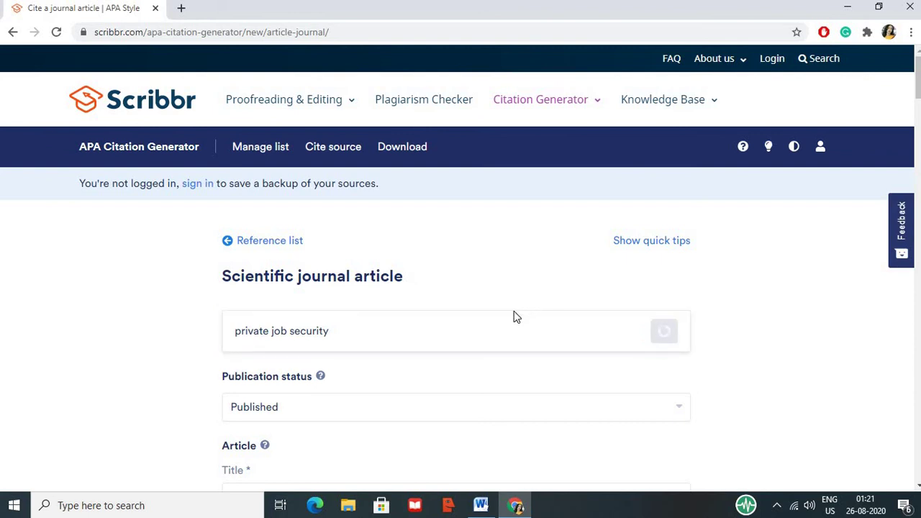
Choose the article "Environmental factors and job satisfaction: The case of private security guards" and cite it with the prefilled source details
{"action": "scroll", "coordinate": [439, 360], "scroll_direction": "down", "scroll_amount": 3}
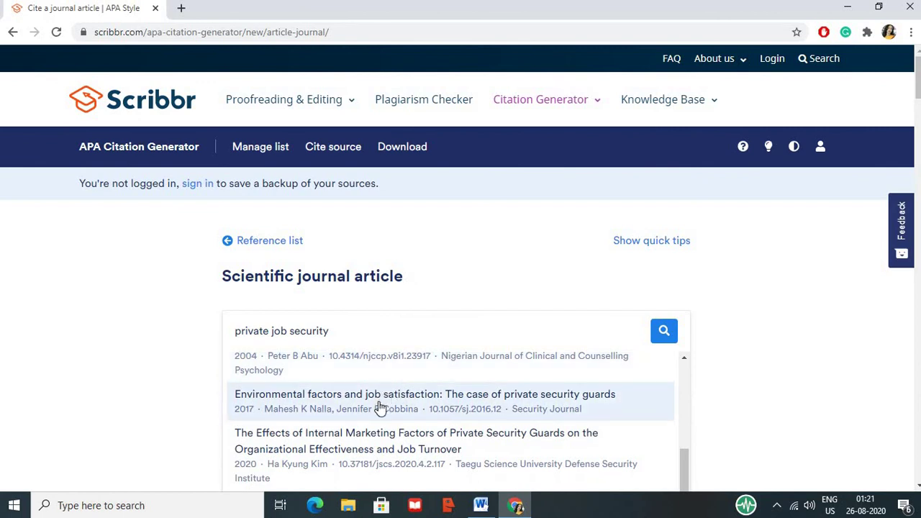
{"action": "left_click", "coordinate": [379, 407]}
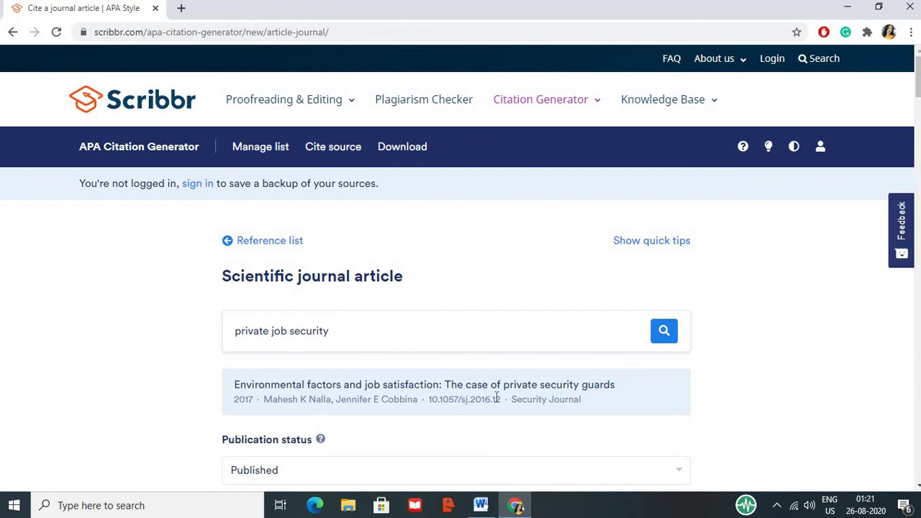
{"action": "scroll", "coordinate": [457, 392], "scroll_direction": "down", "scroll_amount": 3}
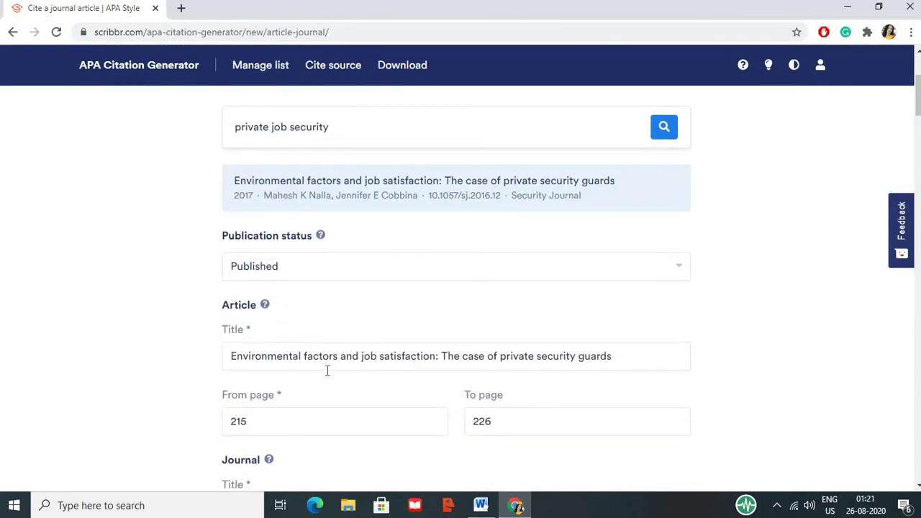
{"action": "scroll", "coordinate": [327, 370], "scroll_direction": "down", "scroll_amount": 2}
{"action": "scroll", "coordinate": [353, 364], "scroll_direction": "down", "scroll_amount": 4}
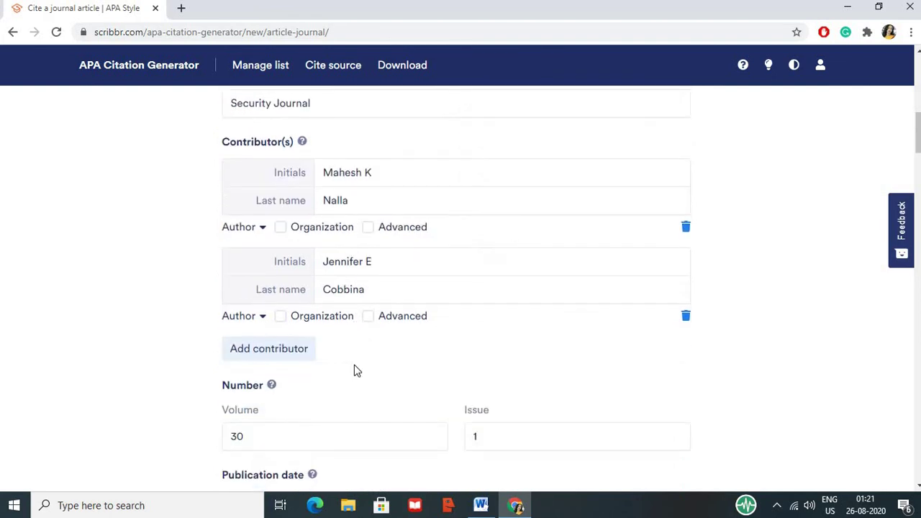
{"action": "scroll", "coordinate": [354, 370], "scroll_direction": "down", "scroll_amount": 5}
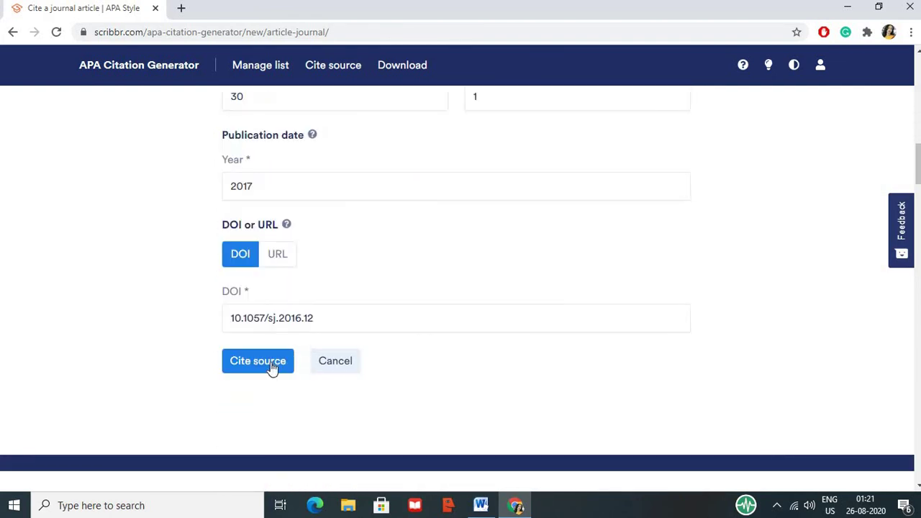
{"action": "left_click", "coordinate": [272, 362]}
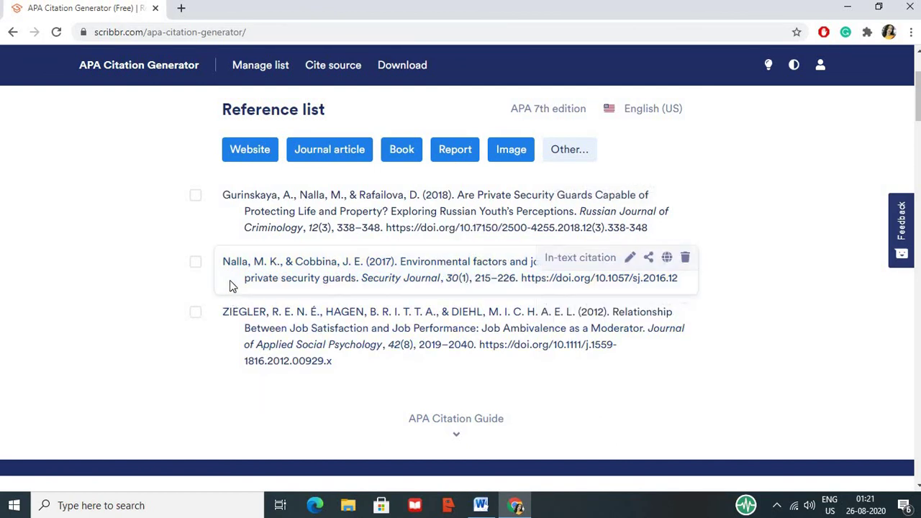
Copy the 2017 Security Journal reference from the reference list
{"action": "left_click", "coordinate": [225, 262]}
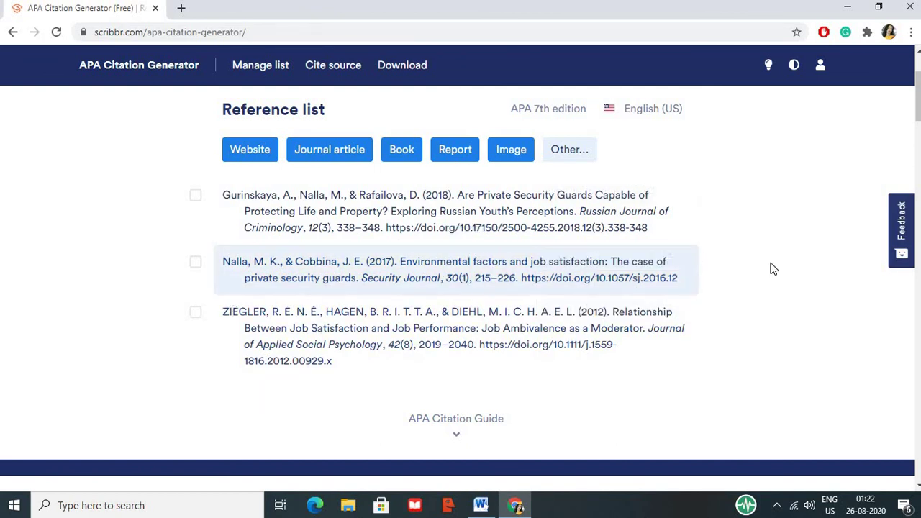
{"action": "mouse_move", "coordinate": [617, 258]}
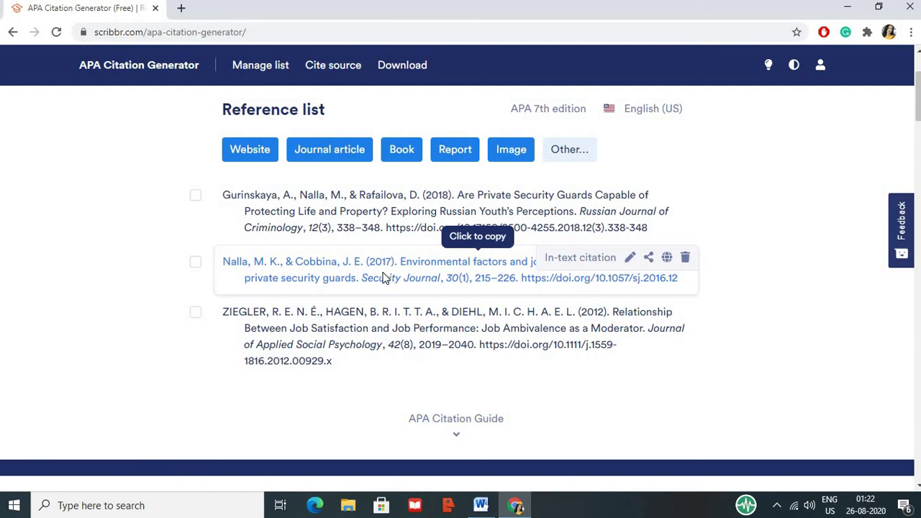
{"action": "left_click", "coordinate": [392, 289]}
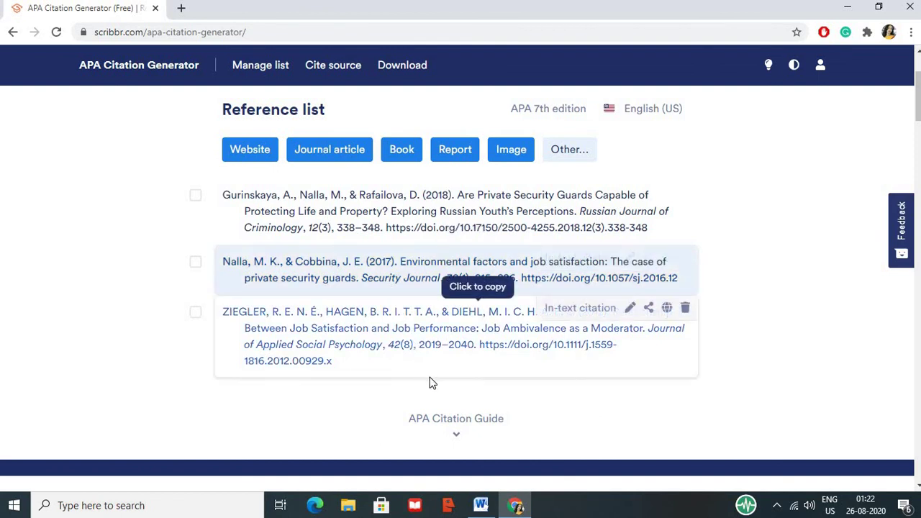